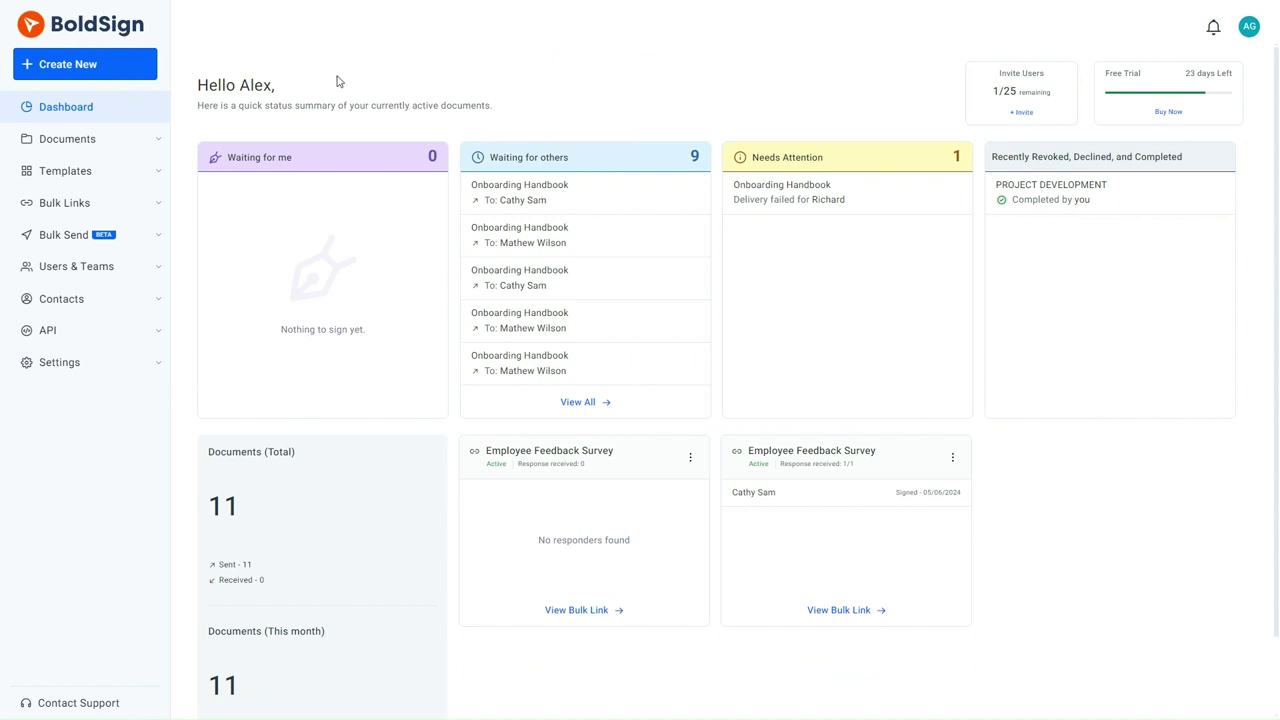
- Create a new bulk link titled 'Policy Acknowledgement'
{"action": "left_click", "coordinate": [118, 72]}
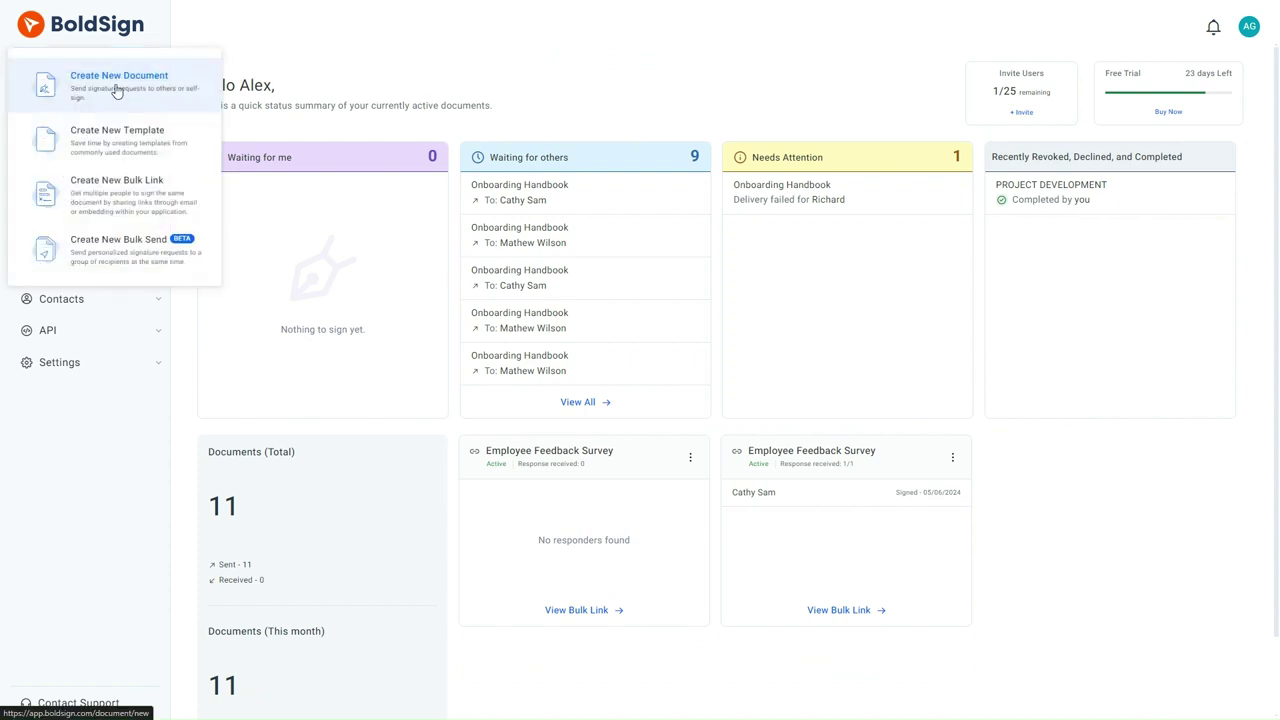
{"action": "left_click", "coordinate": [115, 187]}
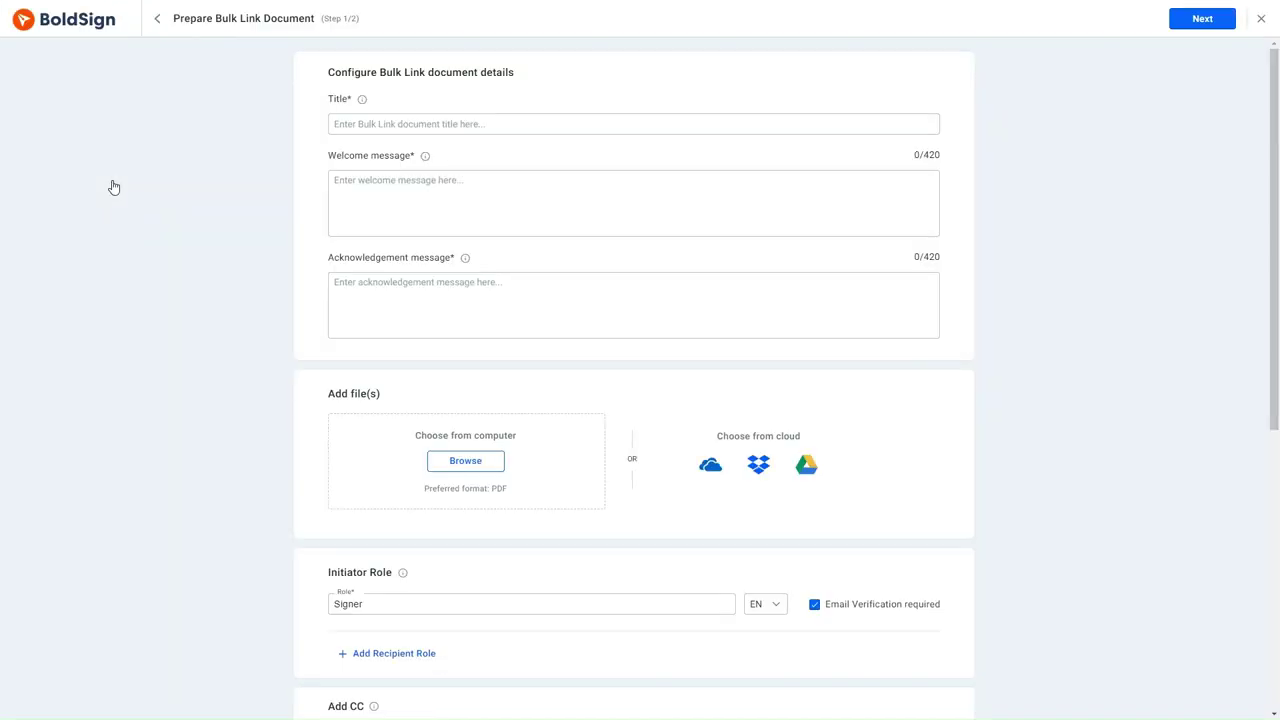
{"action": "left_click", "coordinate": [350, 125]}
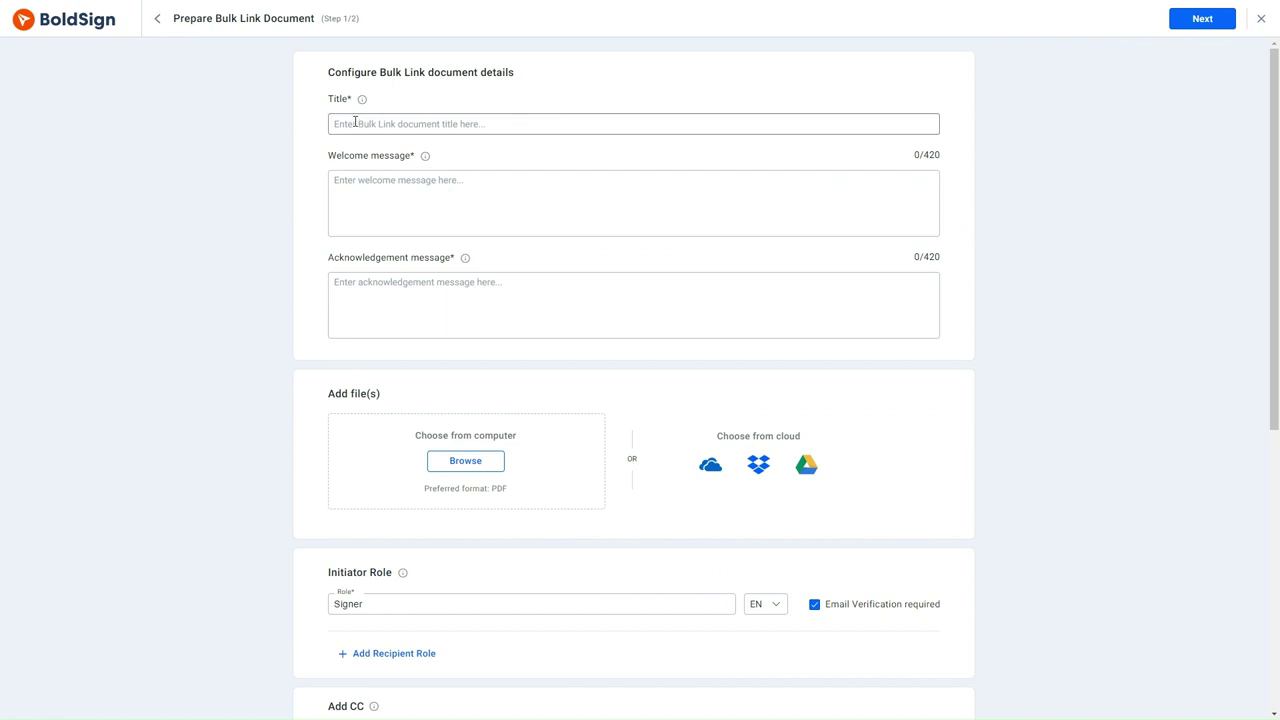
{"action": "type", "text": "Policy Acknowledgement"}
- Enter welcome message 'Welcome to Cubeflakes policy acknowledgement.' and the successful-signing acknowledgement message
{"action": "left_click", "coordinate": [344, 181]}
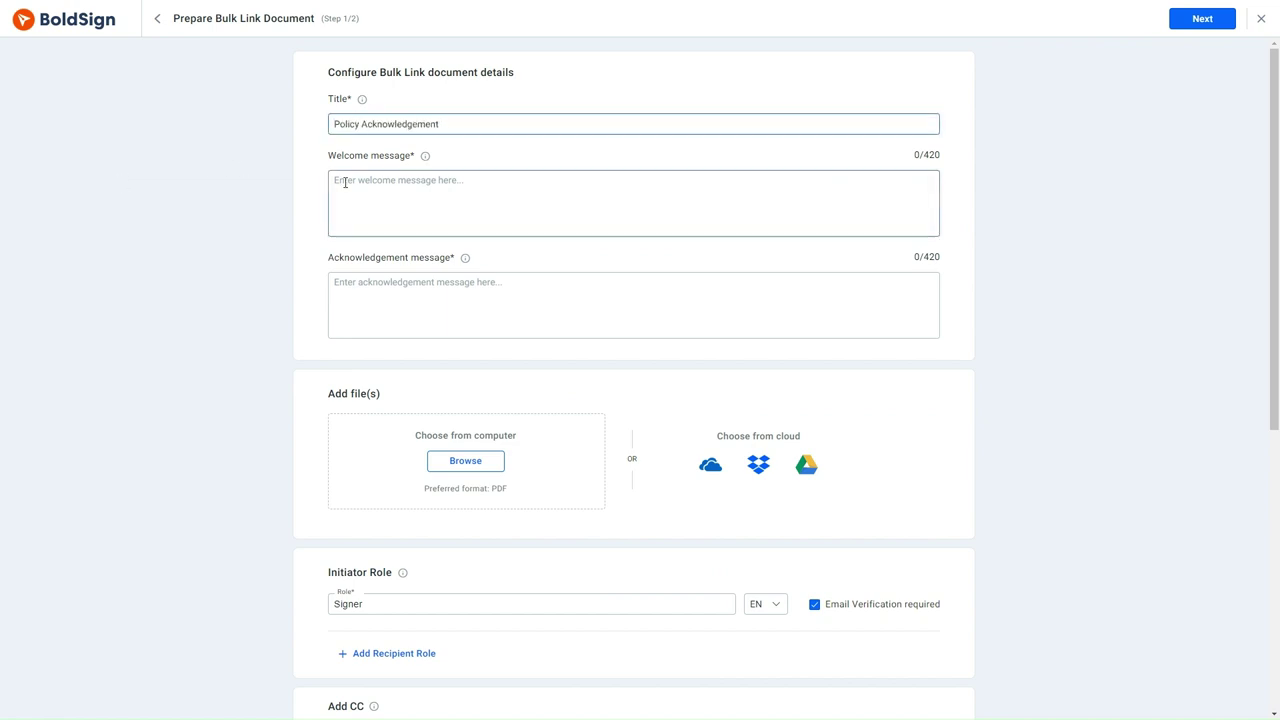
{"action": "type", "text": "Welcome to Cubeflakes policy acknowledgement."}
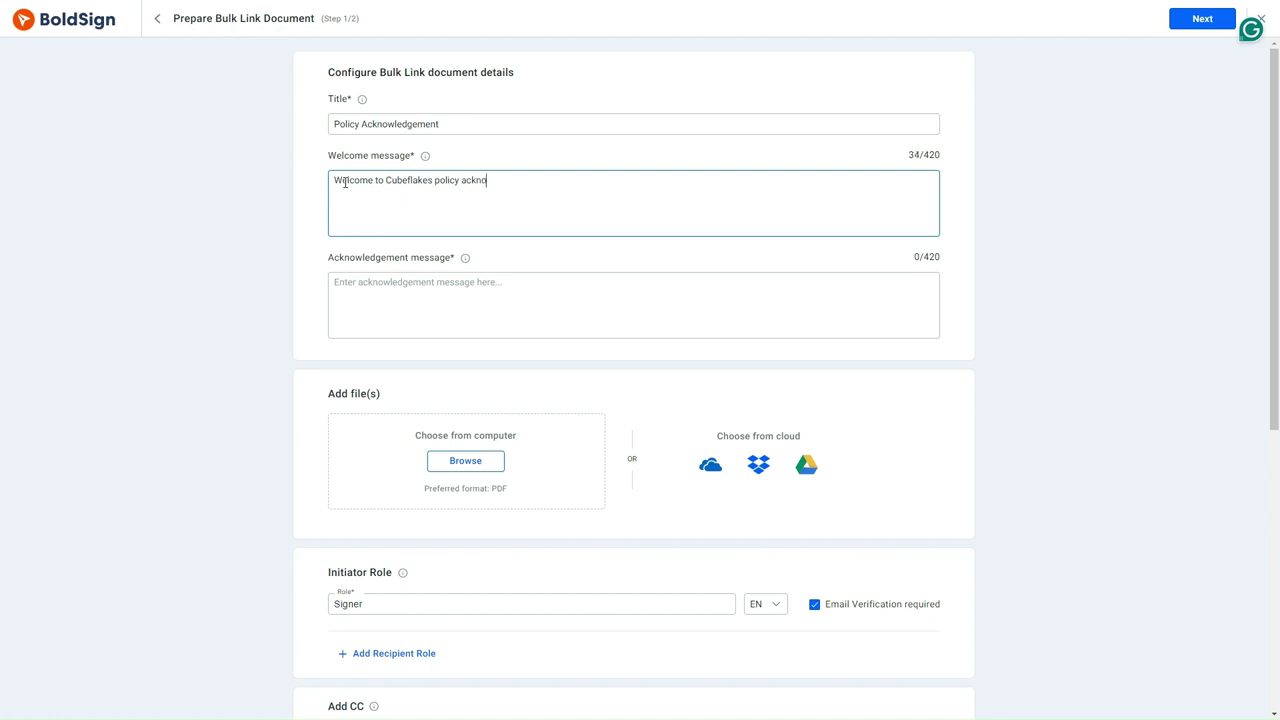
{"action": "left_click", "coordinate": [345, 290]}
{"action": "type", "text": "You have successfully sig"}
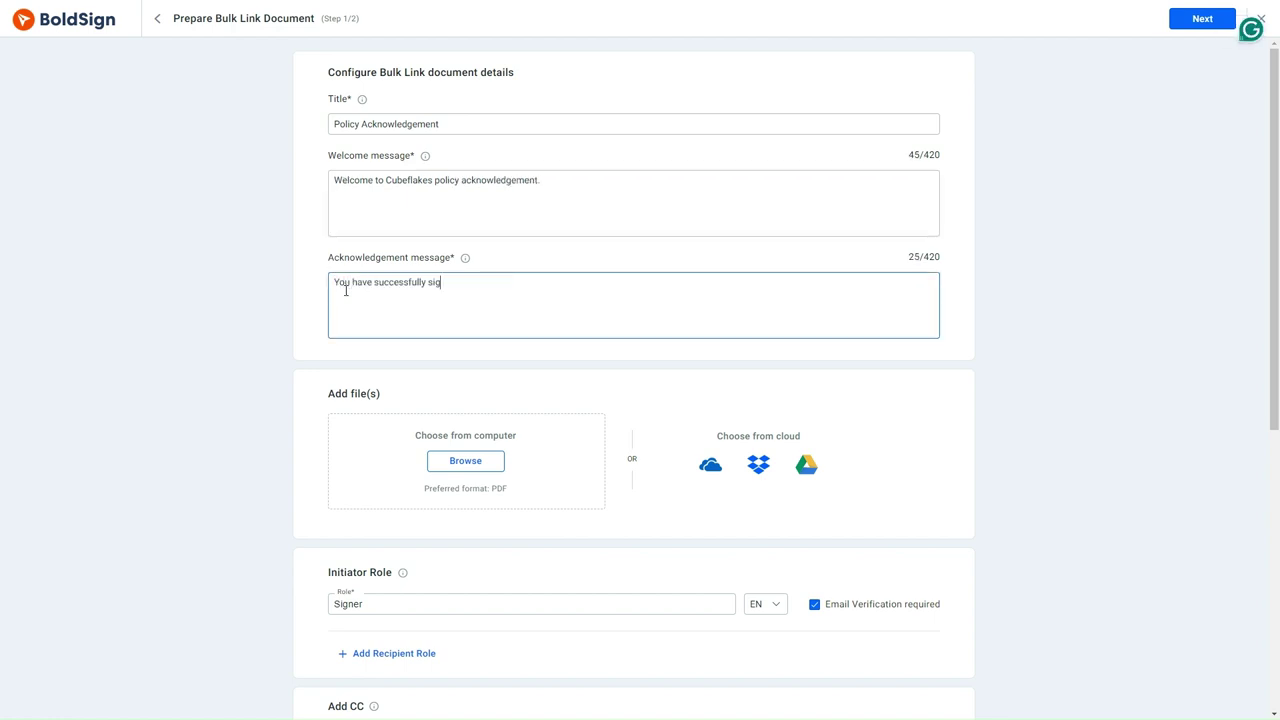
{"action": "type", "text": "ned the acknowledgement document."}
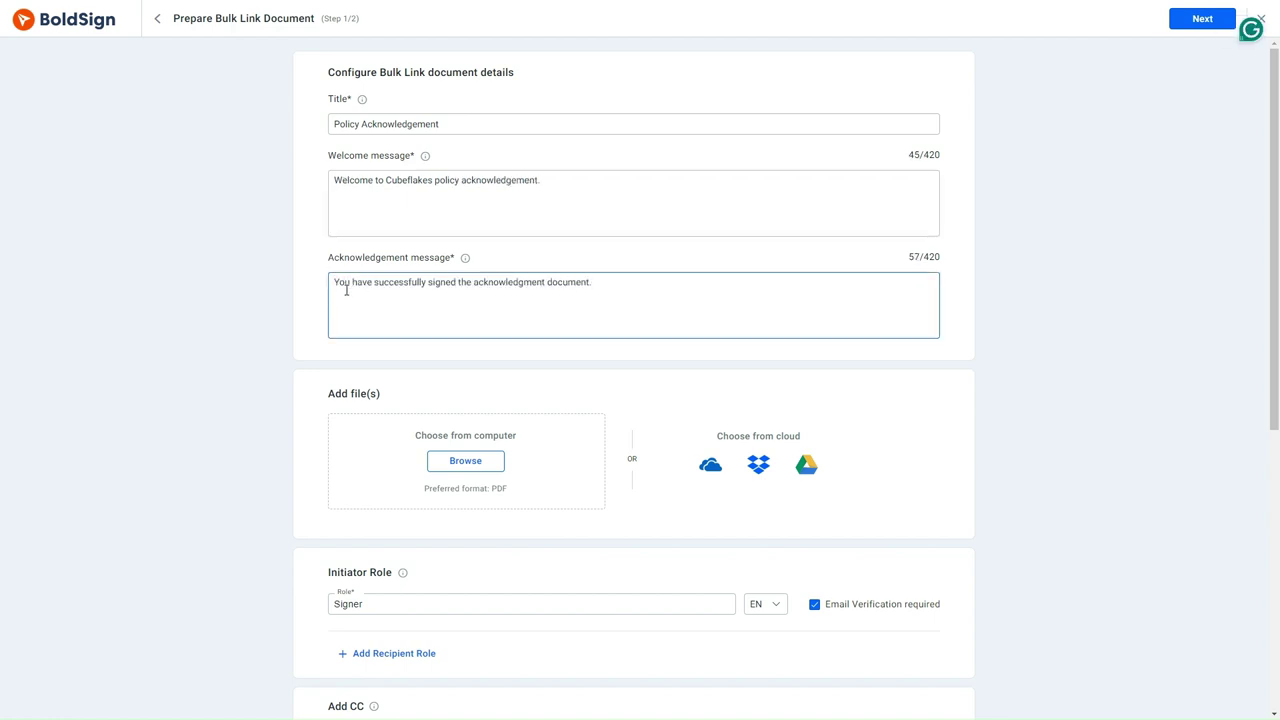
- Upload Policy Acknowledgment.pdf to the bulk link
{"action": "scroll", "coordinate": [375, 424], "scroll_direction": "down", "scroll_amount": 2}
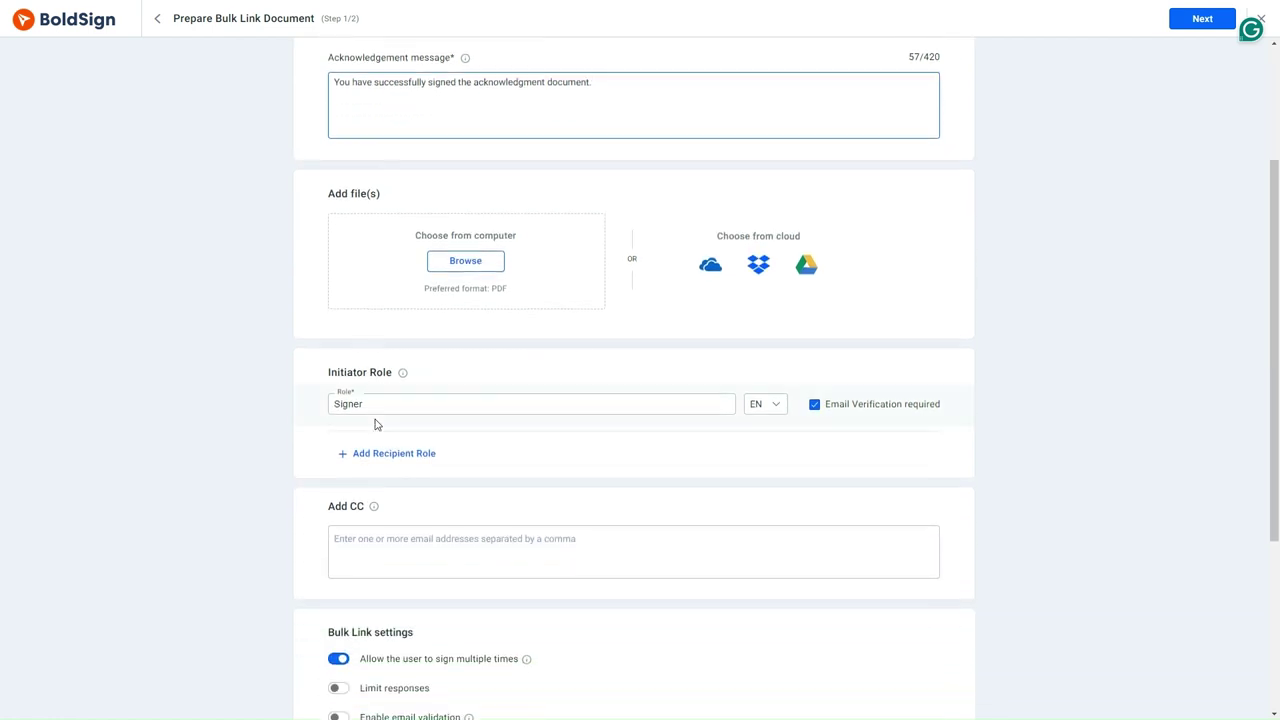
{"action": "left_click", "coordinate": [462, 265]}
{"action": "left_click", "coordinate": [462, 265]}
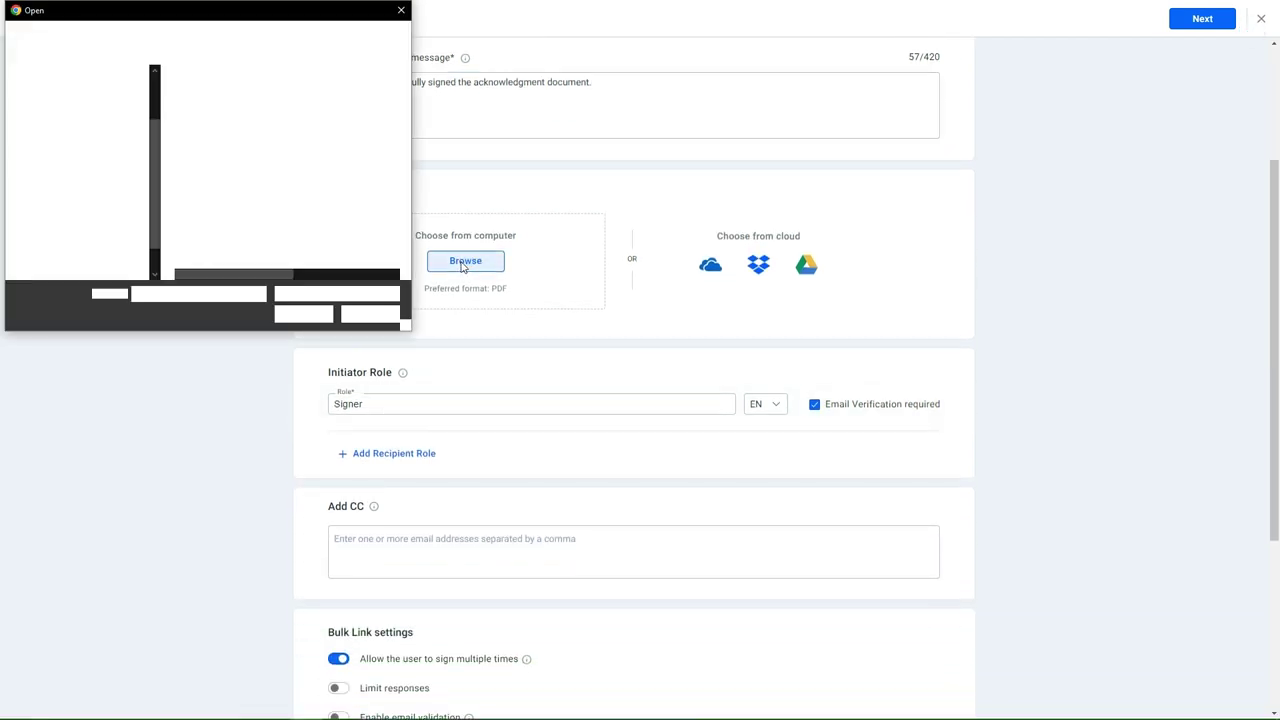
{"action": "left_click", "coordinate": [232, 92]}
{"action": "left_click", "coordinate": [303, 314]}
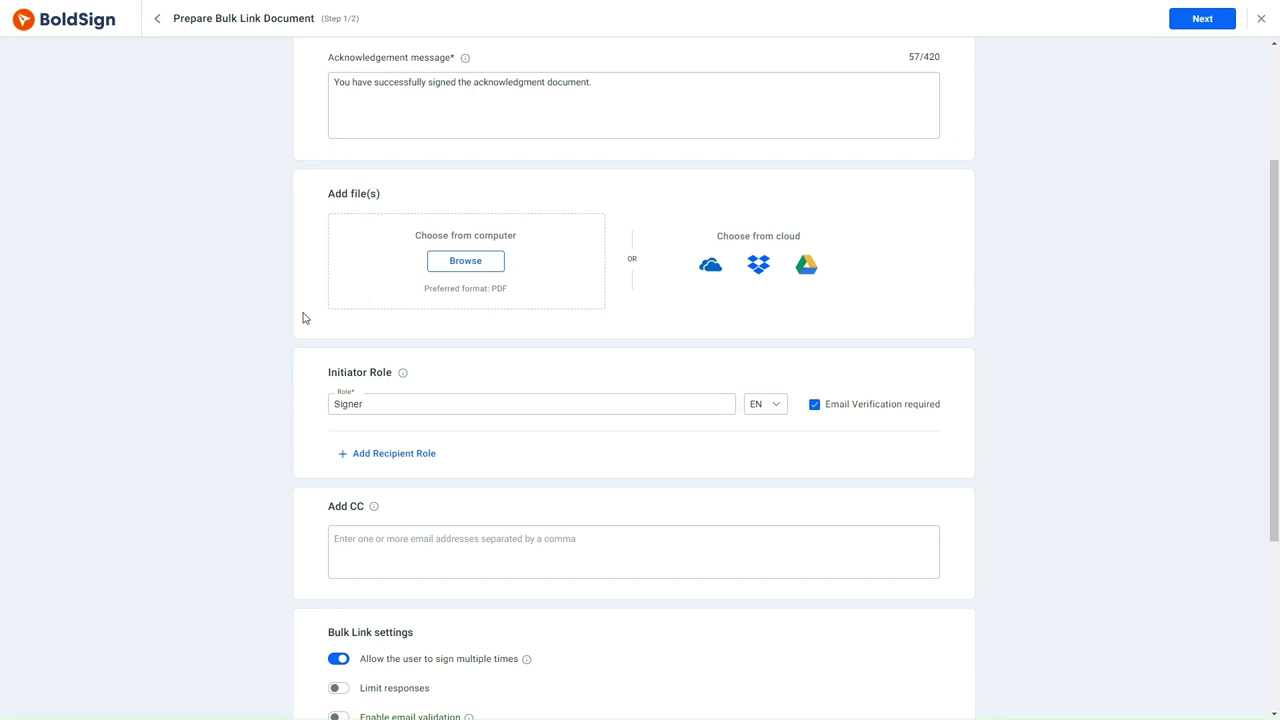
- Rename the signer role from Signer to Employee
{"action": "scroll", "coordinate": [437, 374], "scroll_direction": "down", "scroll_amount": 2}
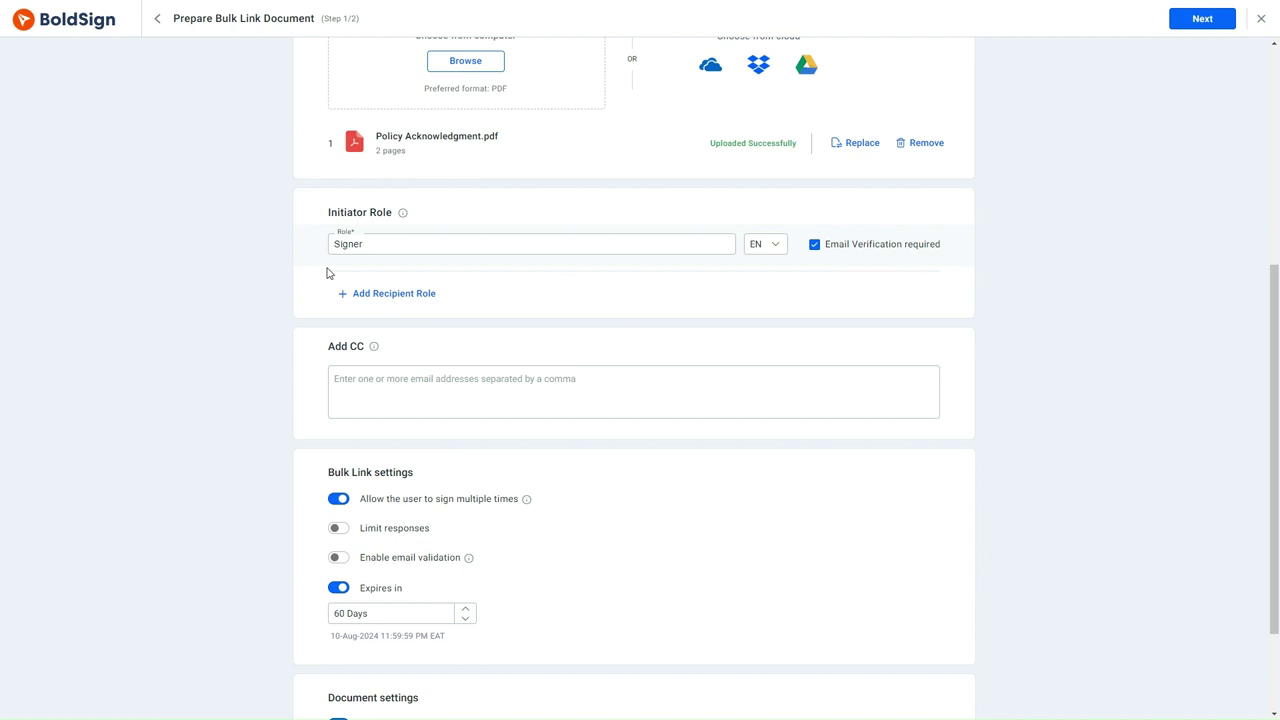
{"action": "double_click", "coordinate": [374, 246]}
{"action": "type", "text": "Employee"}
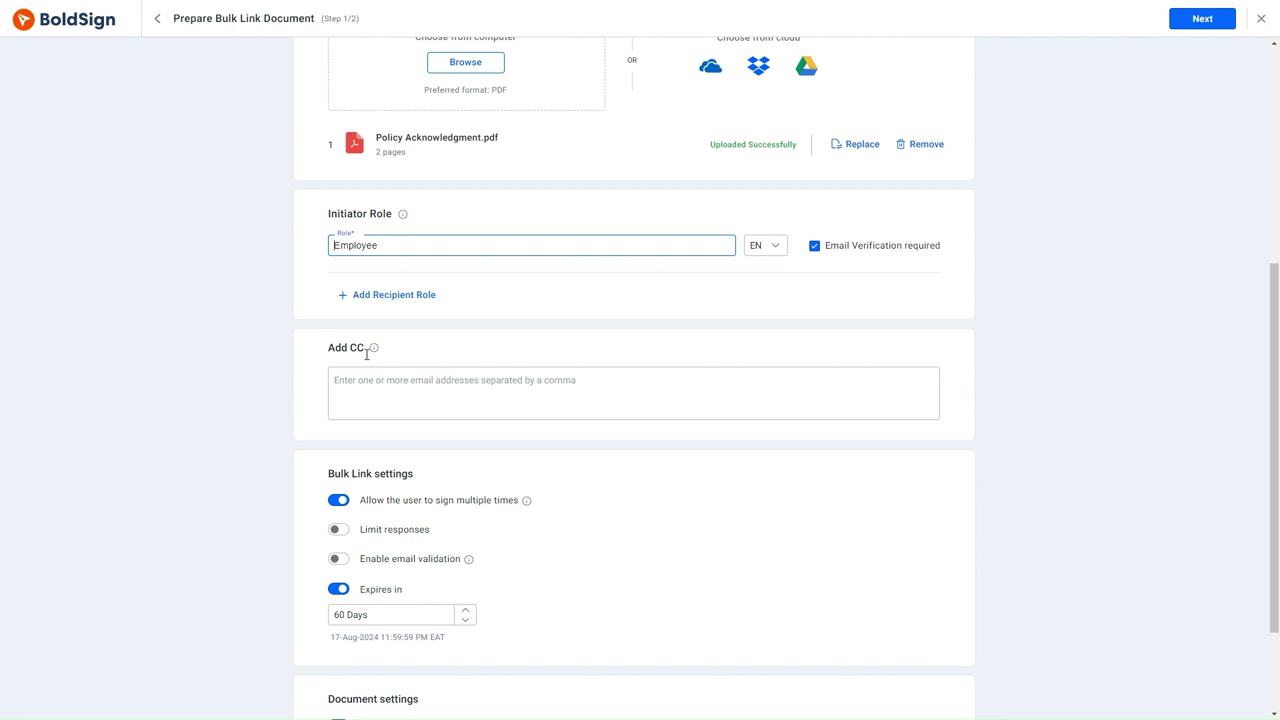
{"action": "left_click", "coordinate": [367, 353]}
{"action": "scroll", "coordinate": [366, 354], "scroll_direction": "down", "scroll_amount": 3}
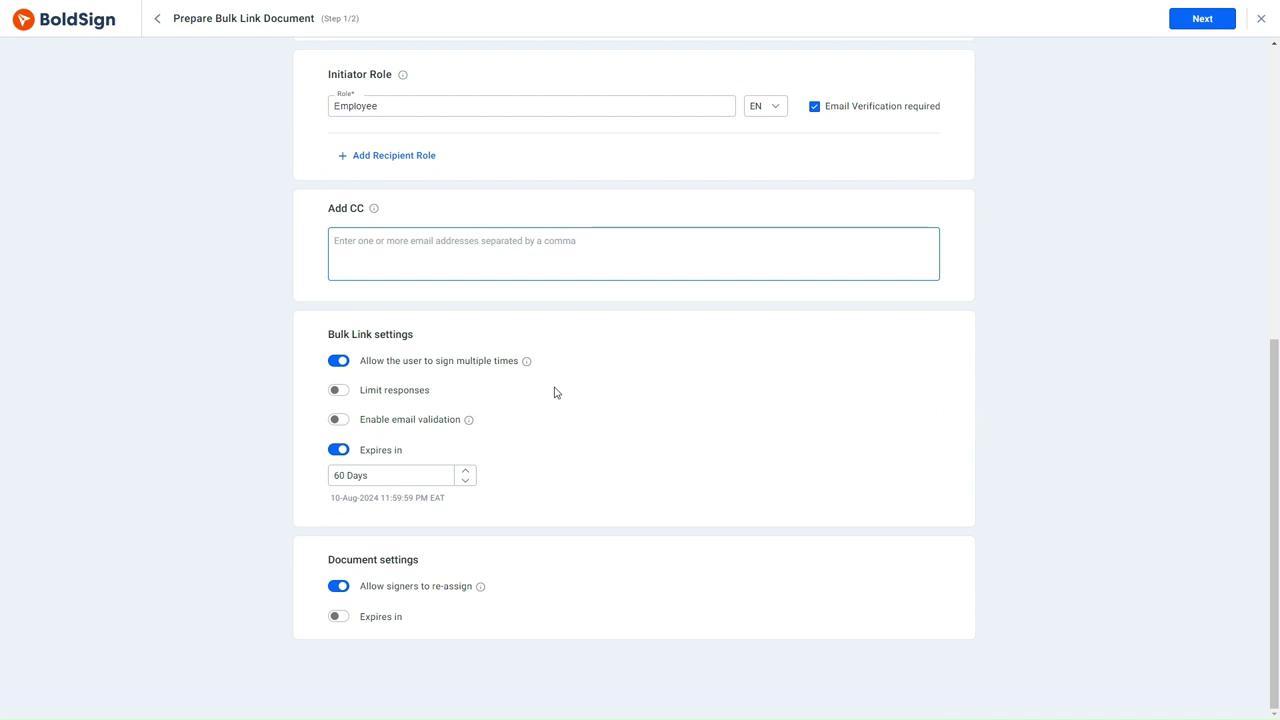
- Enable email validation, pasting the cubeflakes.com regex pattern and its custom error message
{"action": "left_click", "coordinate": [339, 421]}
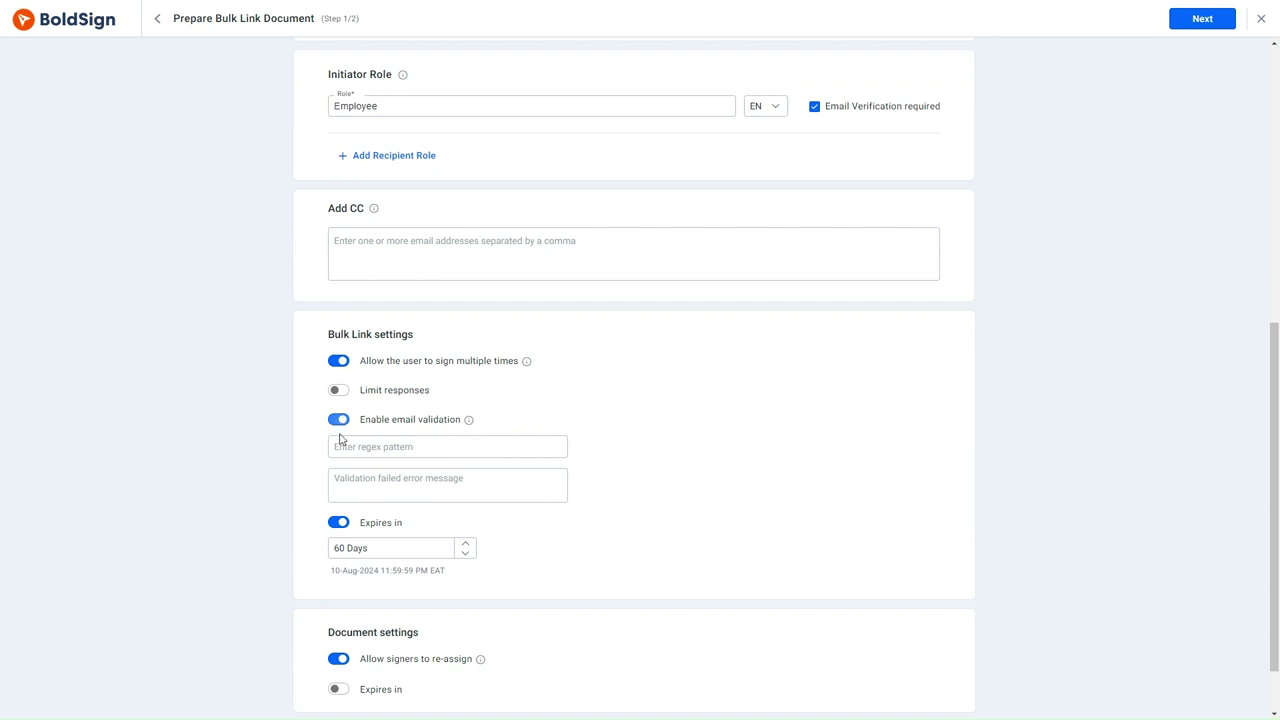
{"action": "left_click", "coordinate": [338, 446]}
{"action": "type", "text": "^[a-zA-Z0-9._%+-]+@cubeflakes\\.com$"}
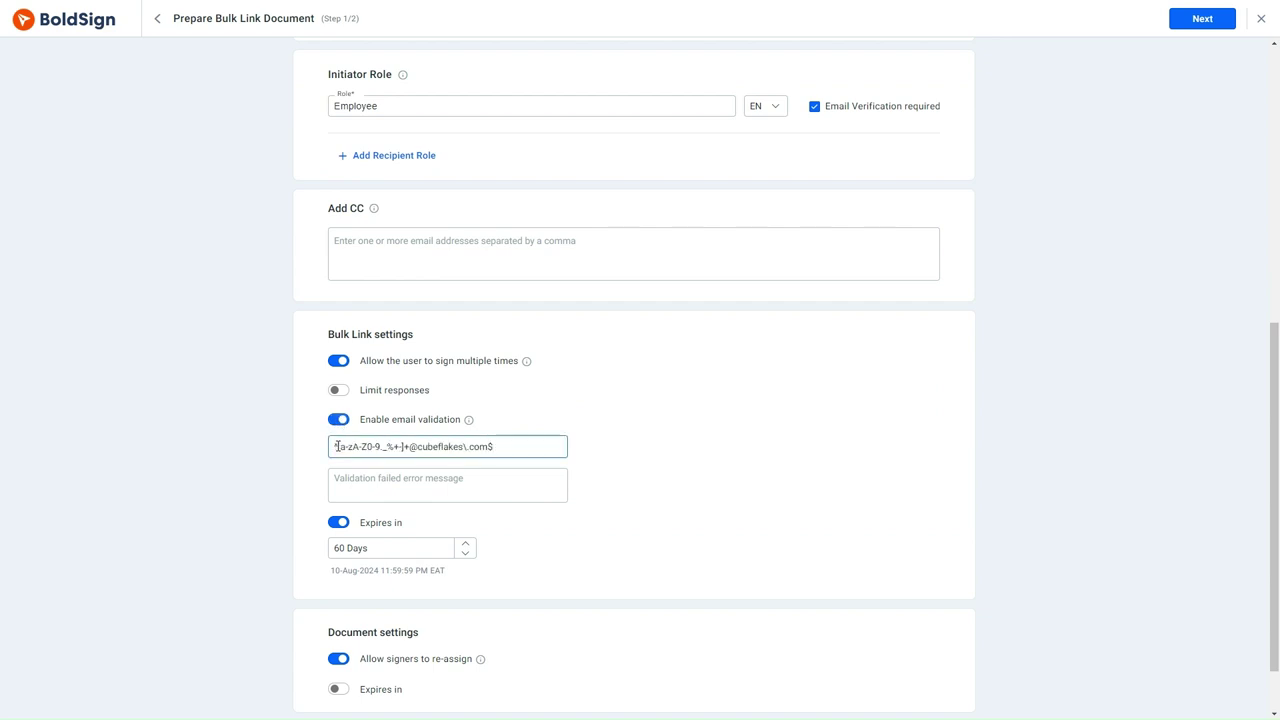
{"action": "left_click", "coordinate": [391, 478]}
{"action": "key", "text": "ctrl+v"}
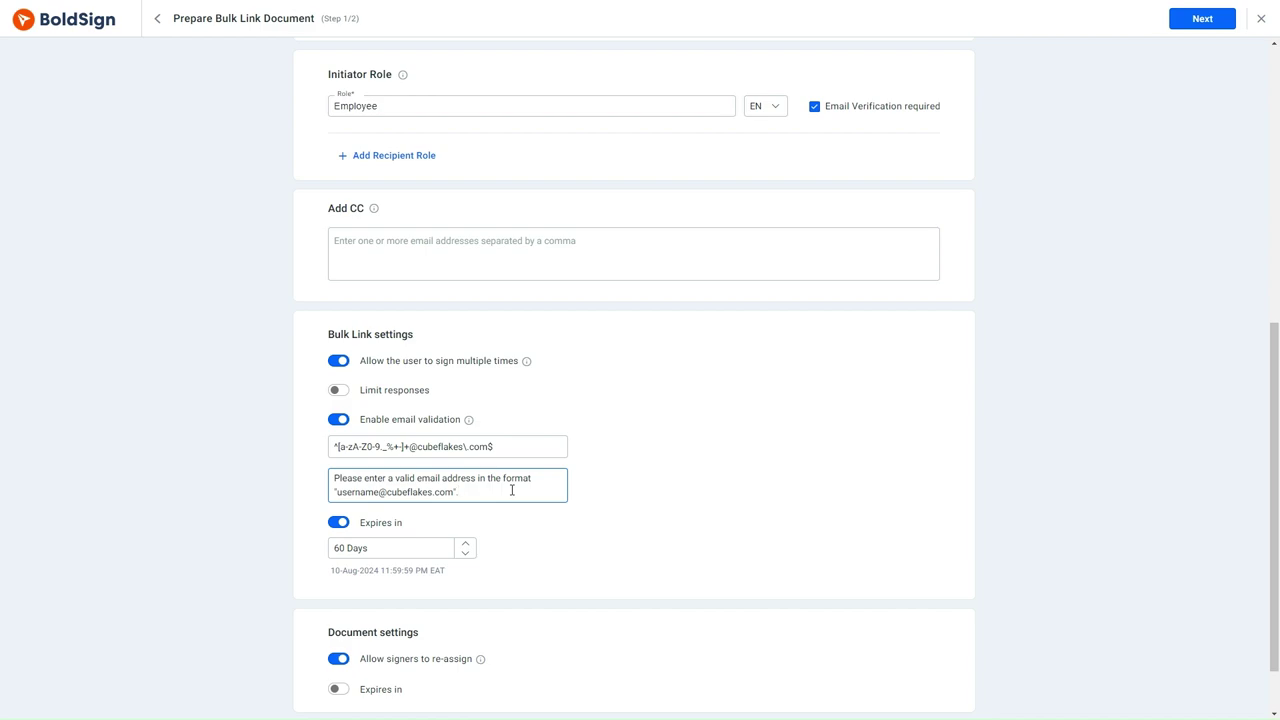
- Place Name and Signature fields on the document's Name: and Signature: lines, then create the bulk link
{"action": "scroll", "coordinate": [512, 490], "scroll_direction": "up", "scroll_amount": 2}
{"action": "scroll", "coordinate": [511, 490], "scroll_direction": "up", "scroll_amount": 3}
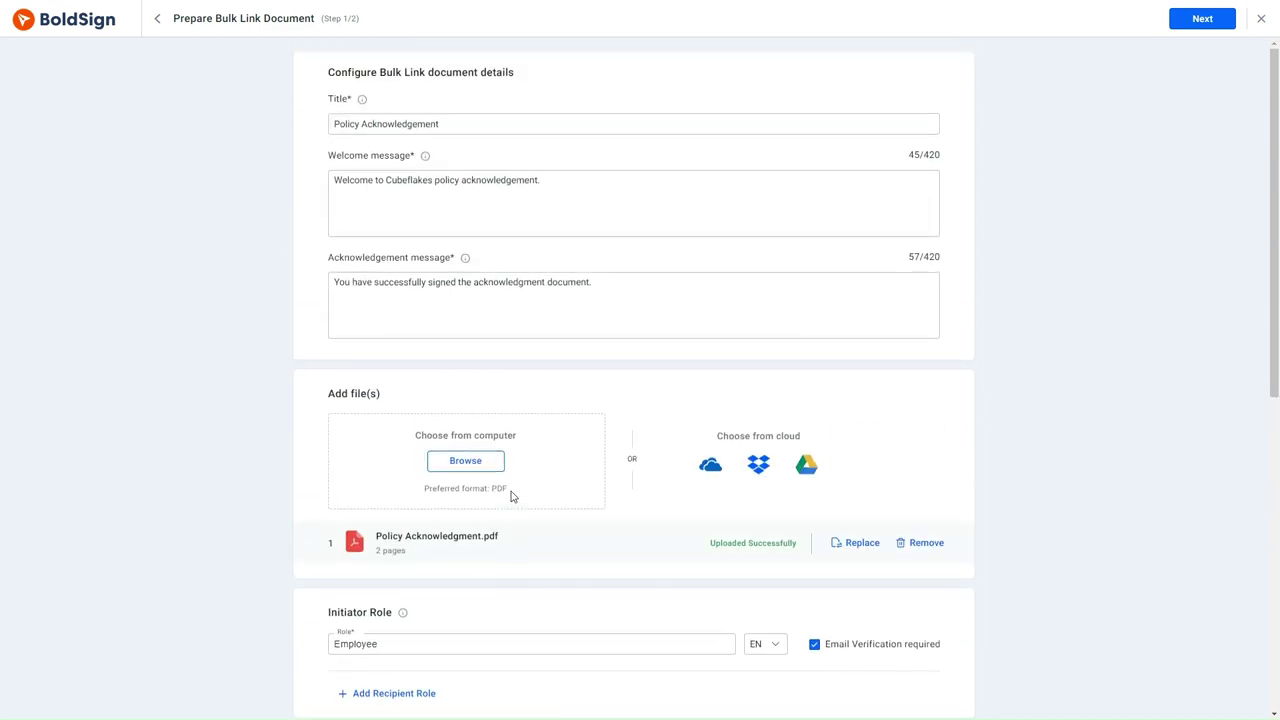
{"action": "scroll", "coordinate": [511, 492], "scroll_direction": "down", "scroll_amount": 5}
{"action": "left_click", "coordinate": [1201, 19]}
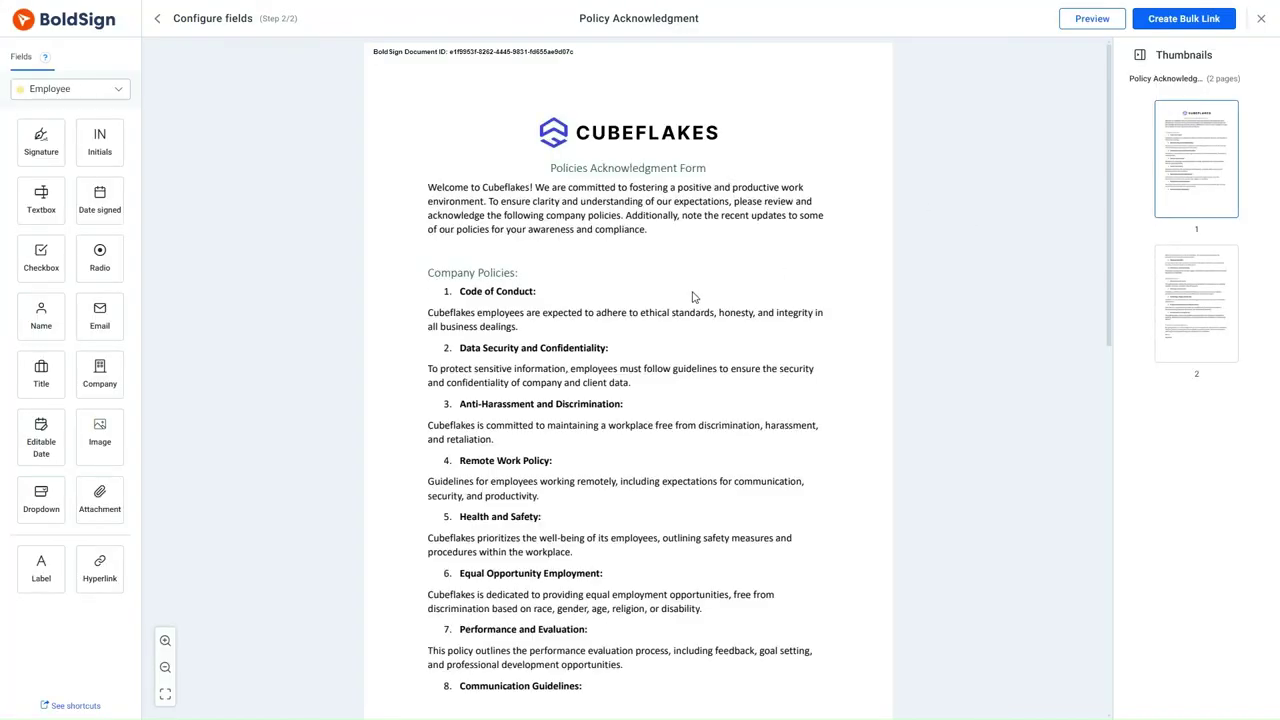
{"action": "scroll", "coordinate": [691, 297], "scroll_direction": "down", "scroll_amount": 10}
{"action": "left_click_drag", "start_coordinate": [40, 318], "coordinate": [484, 614]}
{"action": "mouse_move", "coordinate": [41, 140]}
{"action": "left_mouse_down"}
{"action": "mouse_move", "coordinate": [300, 497]}
{"action": "mouse_move", "coordinate": [515, 636]}
{"action": "left_mouse_up"}
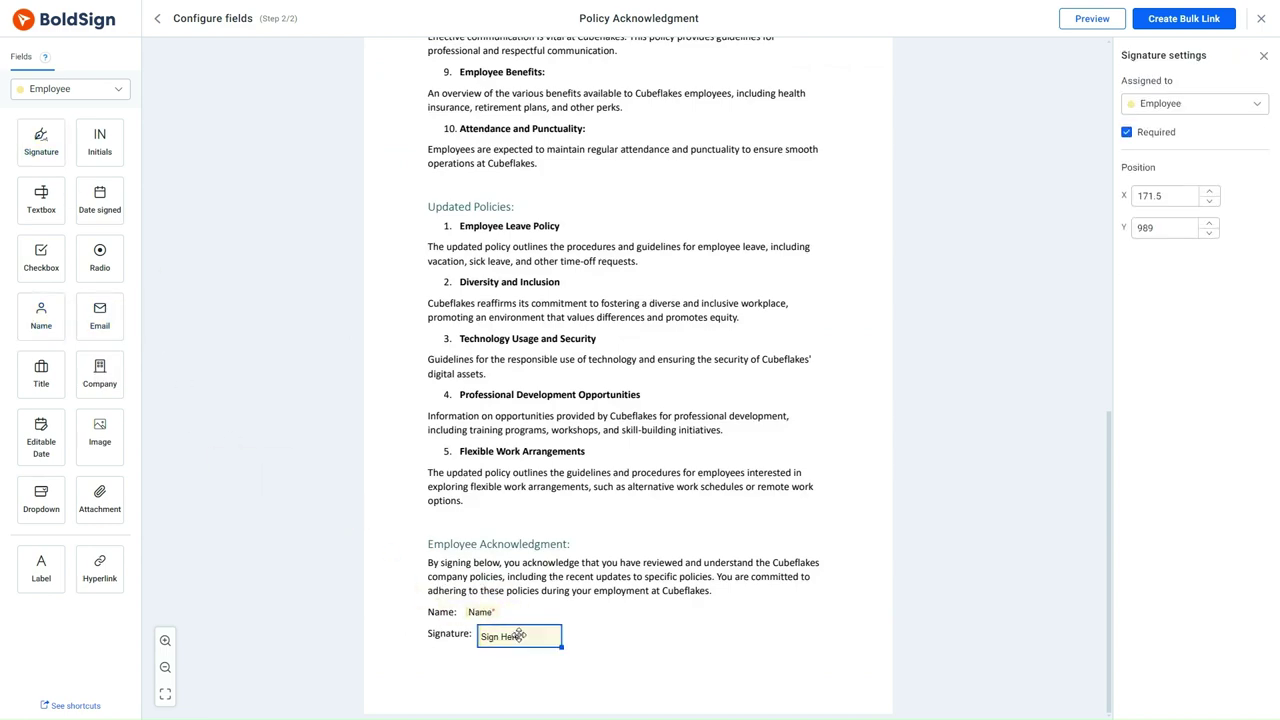
{"action": "left_click", "coordinate": [1153, 22]}
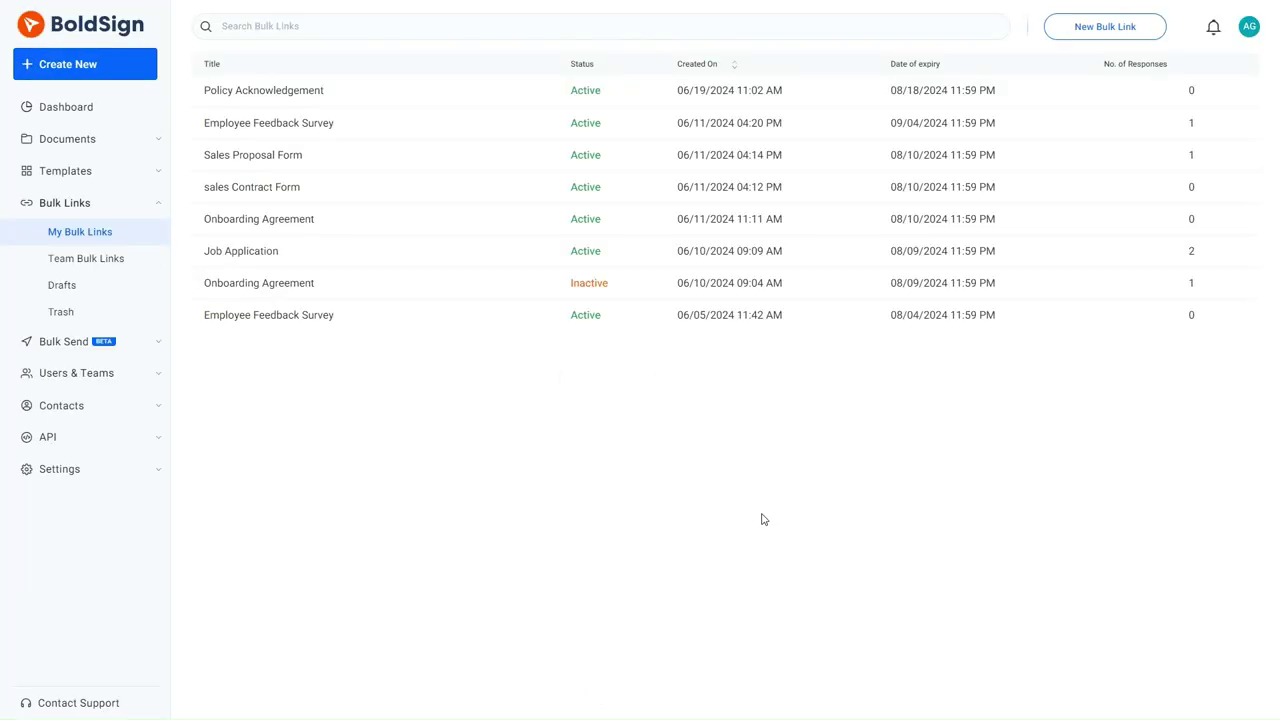
- Open the Policy Acknowledgement bulk link details and copy its signing URL
{"action": "left_click", "coordinate": [541, 99]}
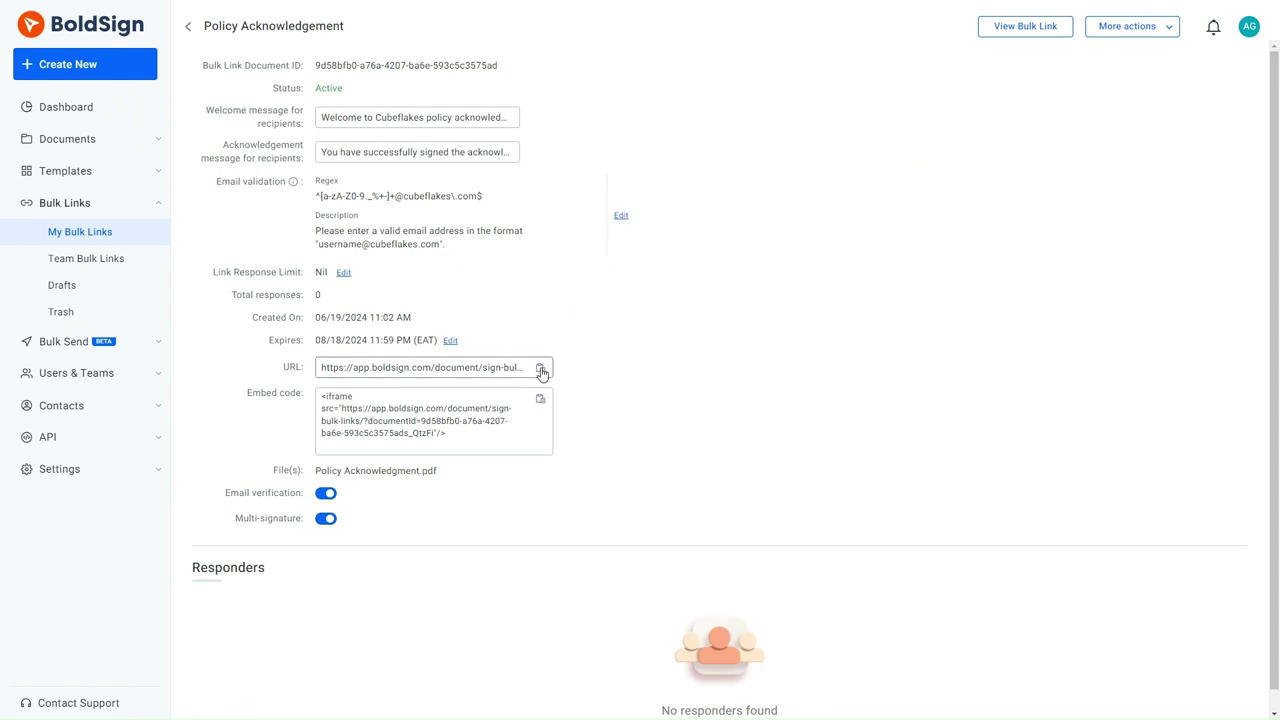
{"action": "left_click", "coordinate": [541, 371]}
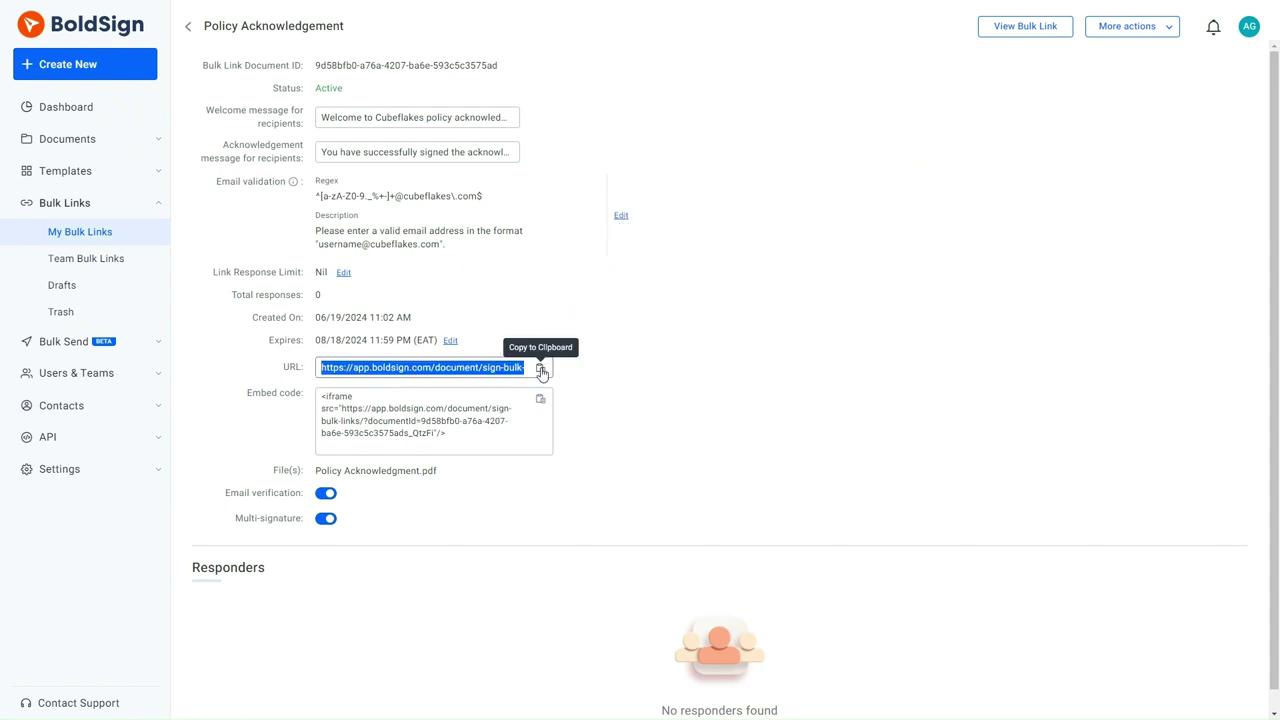
{"action": "left_click", "coordinate": [657, 373]}
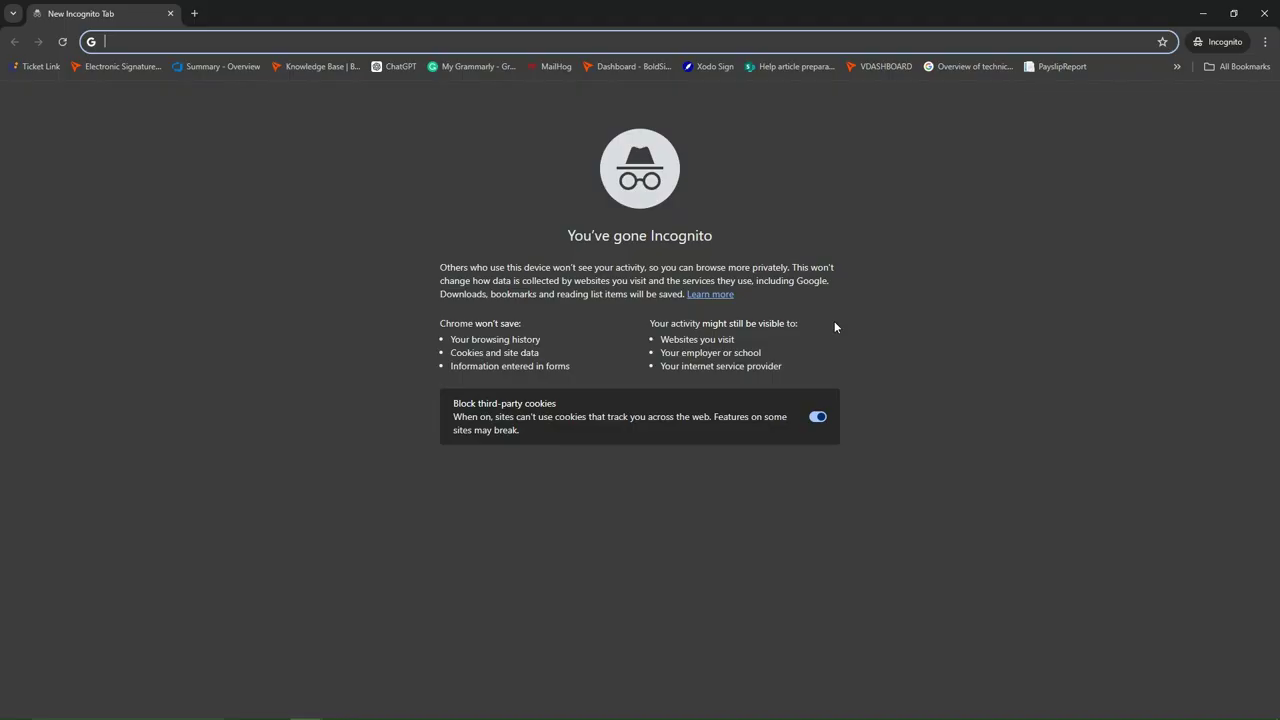
- Load the copied signing link in the private browser window
{"action": "right_click", "coordinate": [162, 41]}
{"action": "left_click", "coordinate": [214, 134]}
{"action": "key", "text": "Return"}
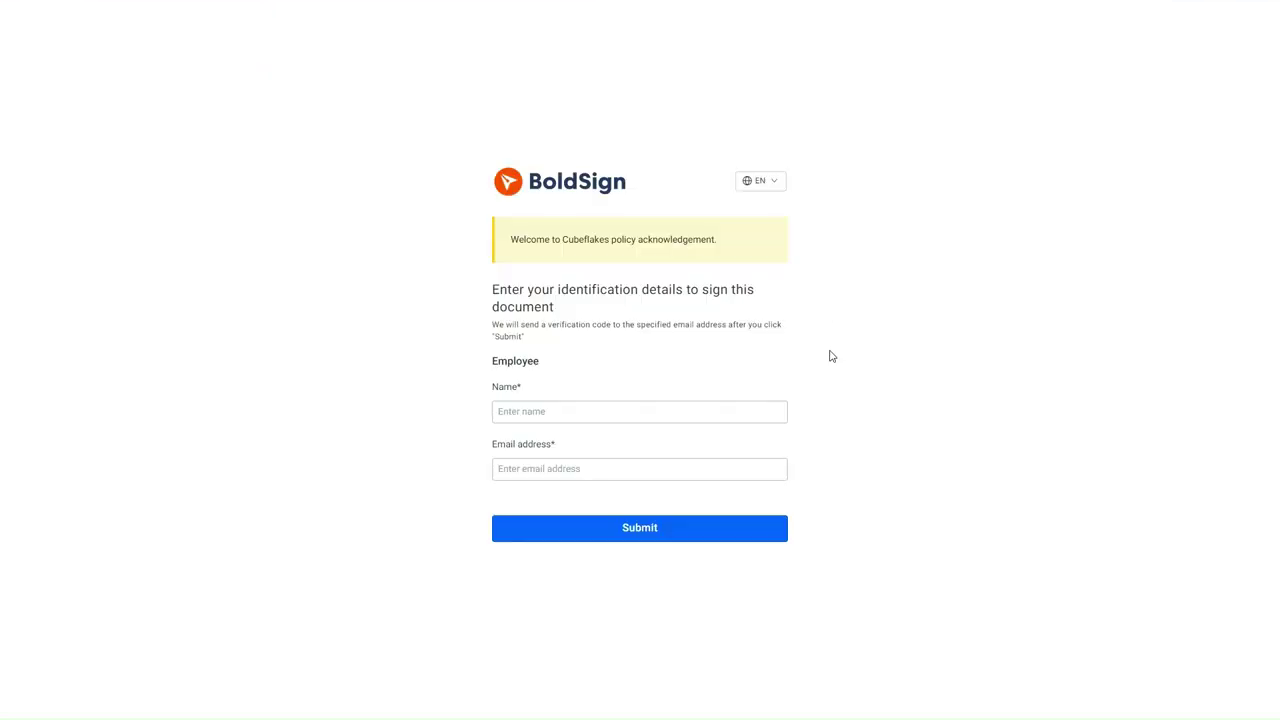
- Submit the signer's name with a Gmail address, triggering the invalid-email format error
{"action": "left_click", "coordinate": [505, 411]}
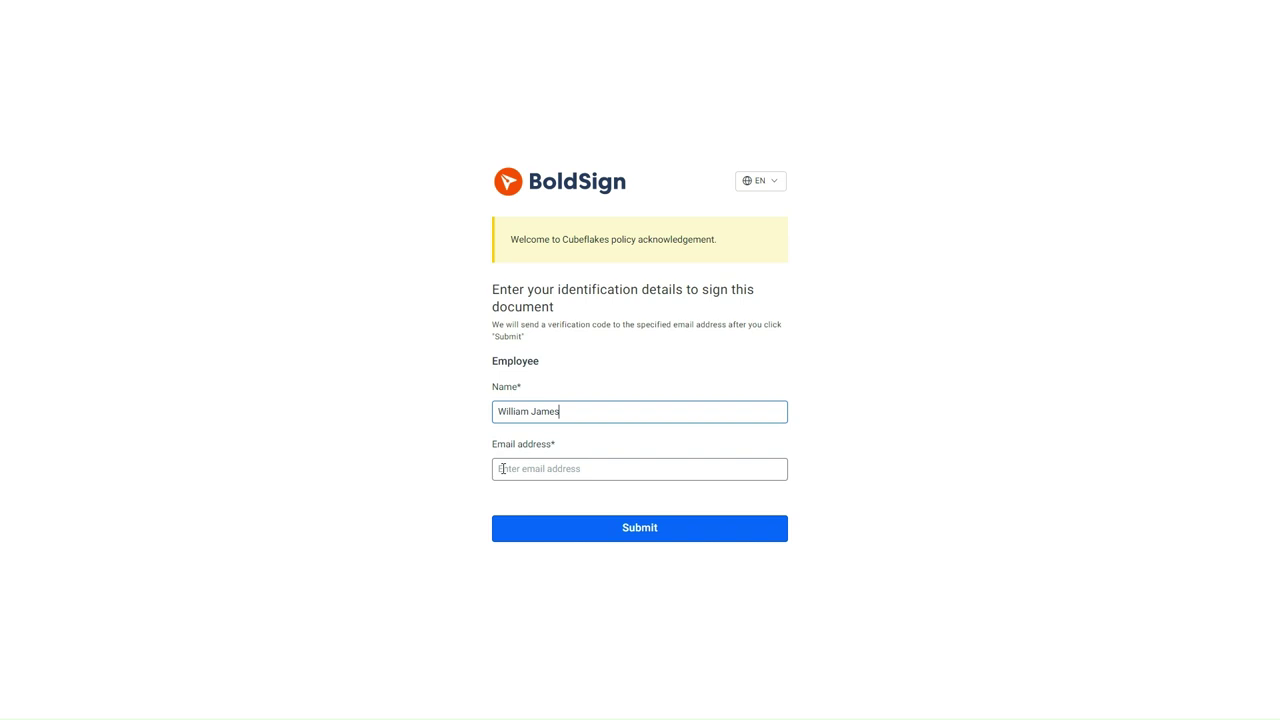
{"action": "left_click", "coordinate": [502, 468]}
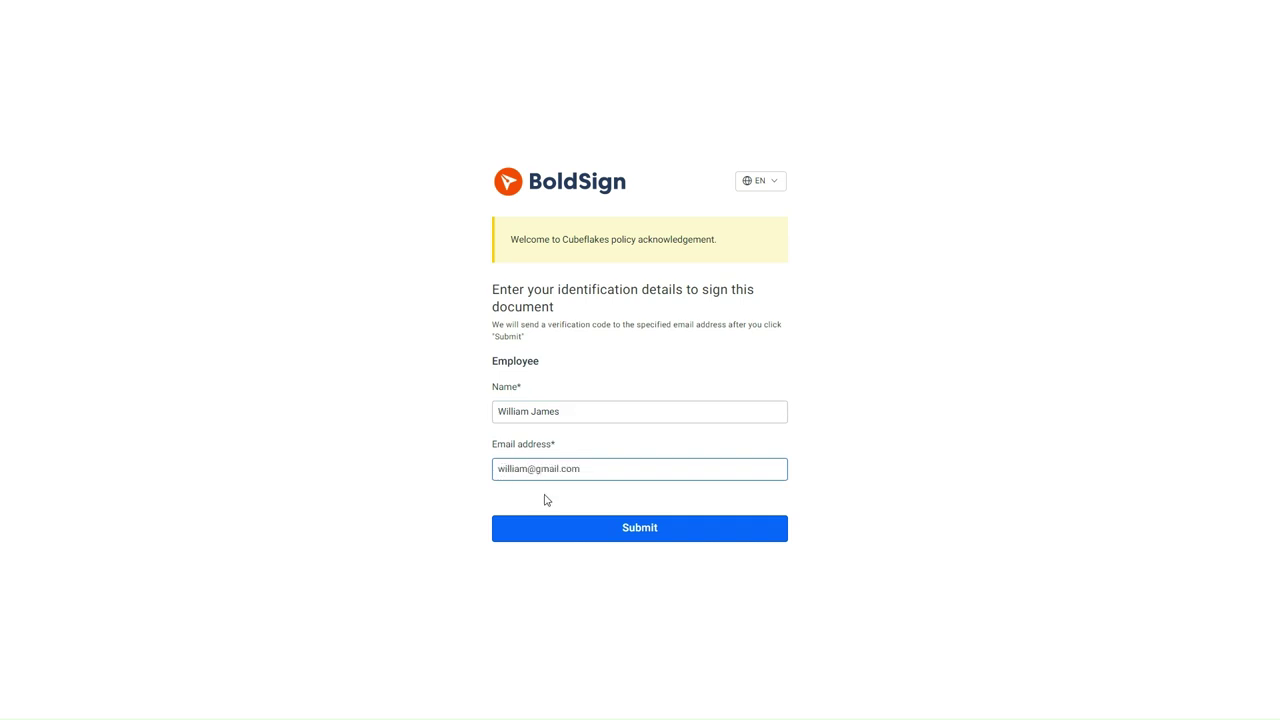
{"action": "left_click", "coordinate": [660, 534]}
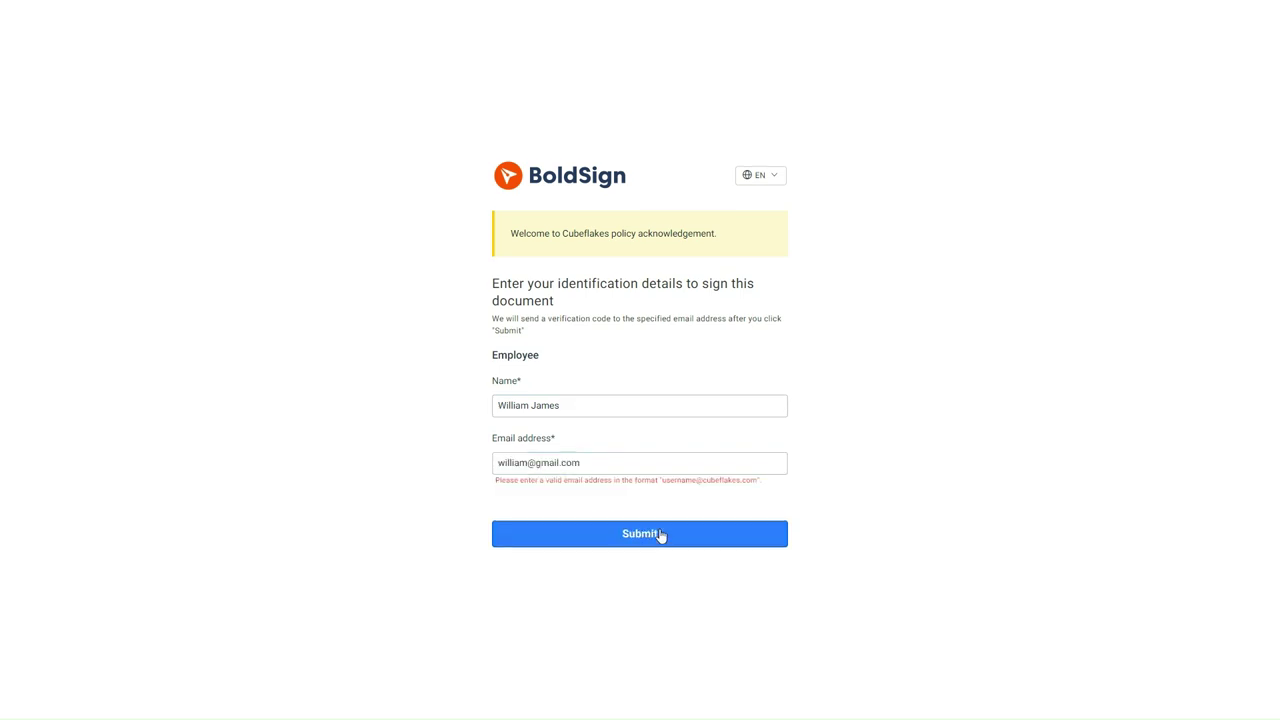